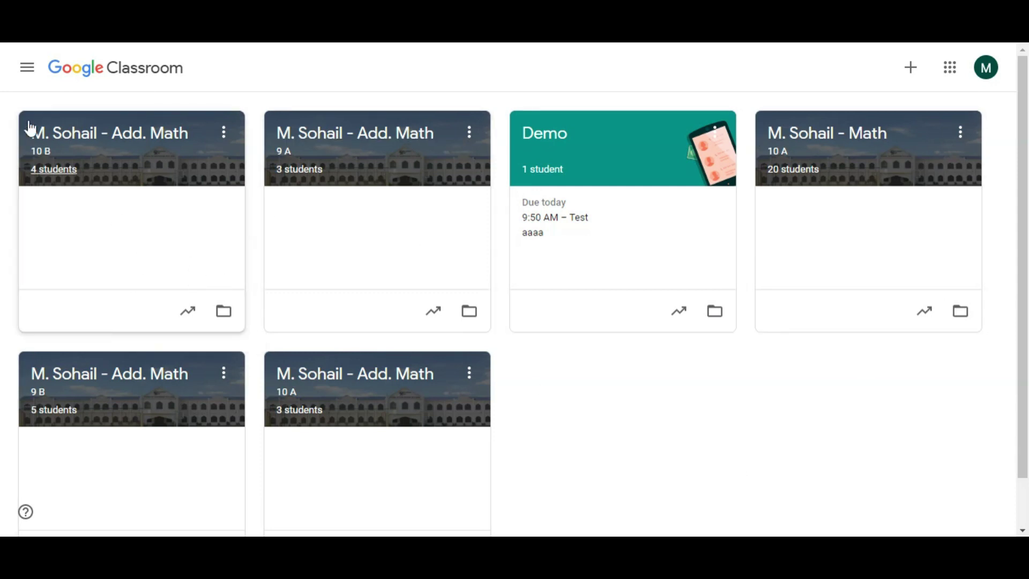
- Open Classroom Settings and scroll down to the notification toggles for Classes you teach
{"action": "left_click", "coordinate": [27, 68]}
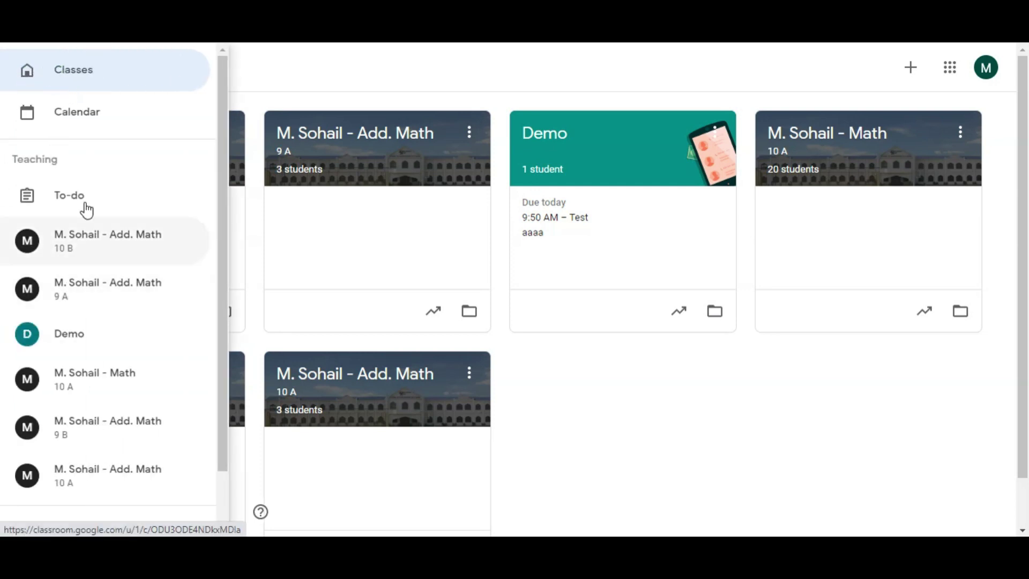
{"action": "scroll", "coordinate": [219, 300], "scroll_direction": "down", "scroll_amount": 2}
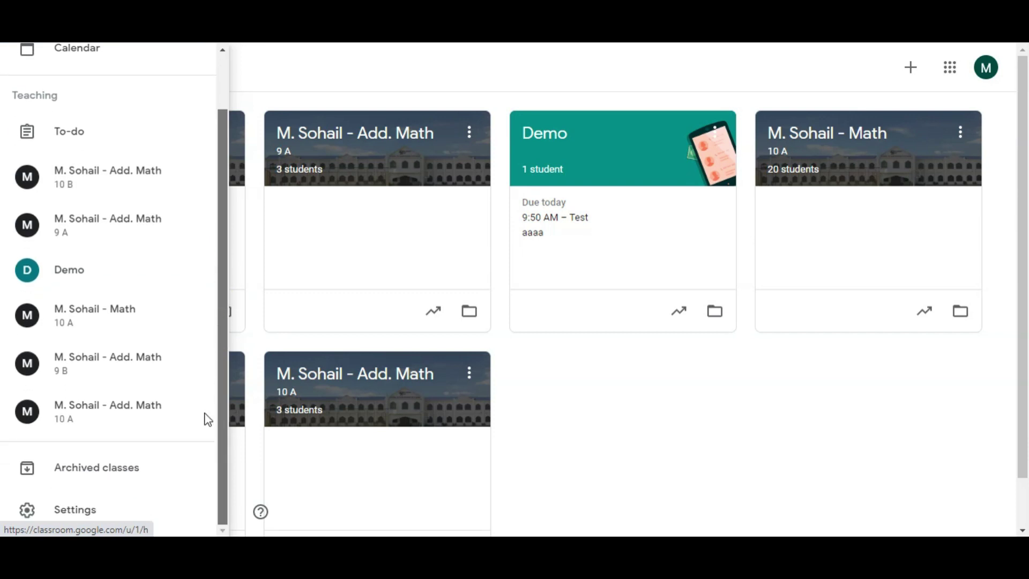
{"action": "left_click", "coordinate": [77, 520]}
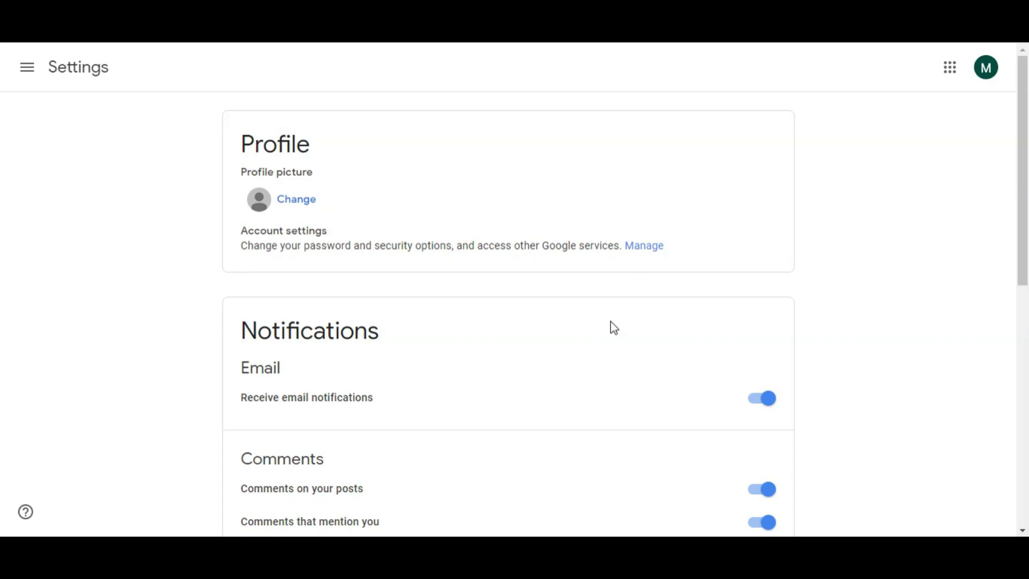
{"action": "scroll", "coordinate": [583, 356], "scroll_direction": "down", "scroll_amount": 3}
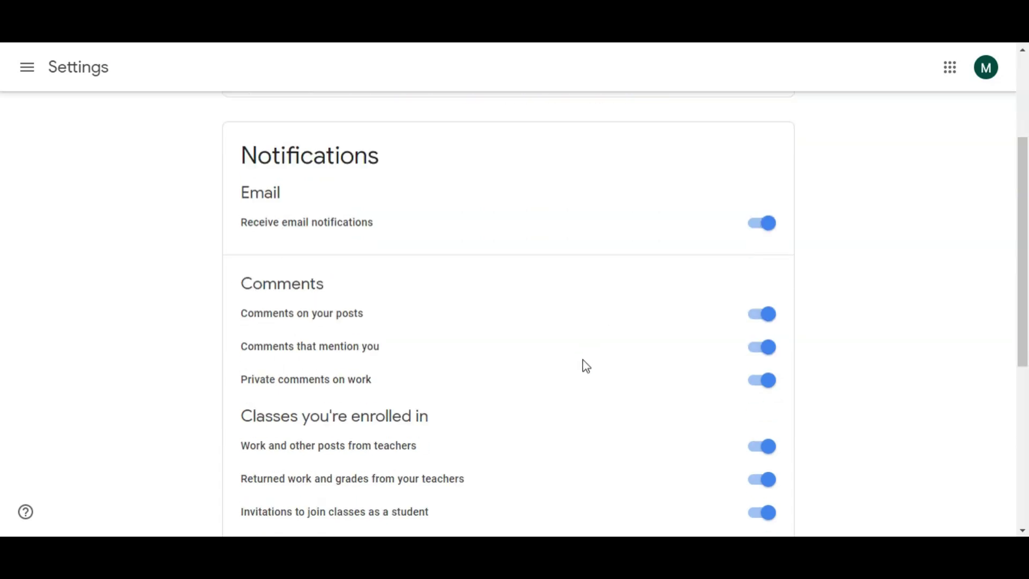
{"action": "scroll", "coordinate": [583, 363], "scroll_direction": "up", "scroll_amount": 3}
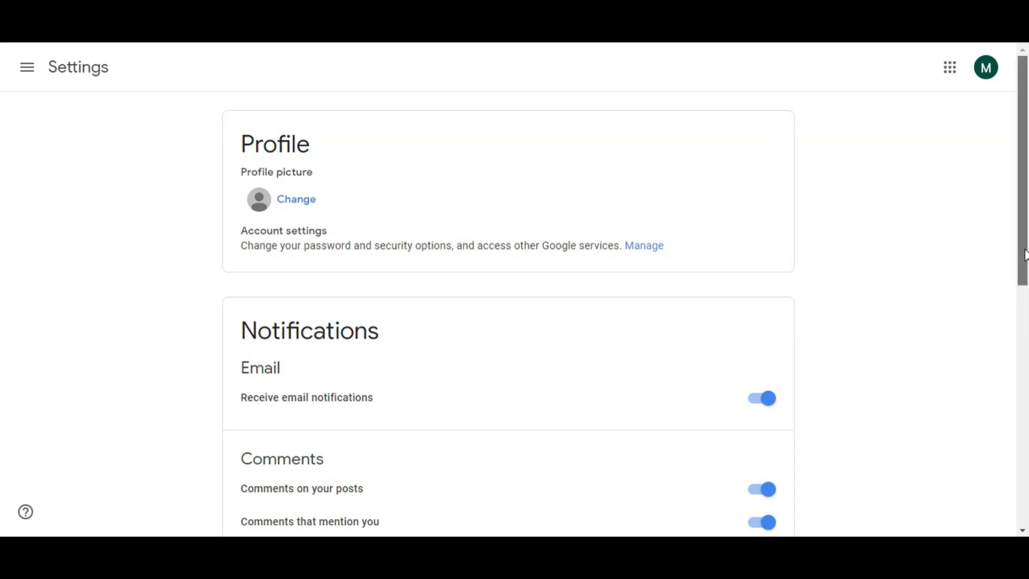
{"action": "left_click_drag", "start_coordinate": [1025, 257], "coordinate": [1025, 329]}
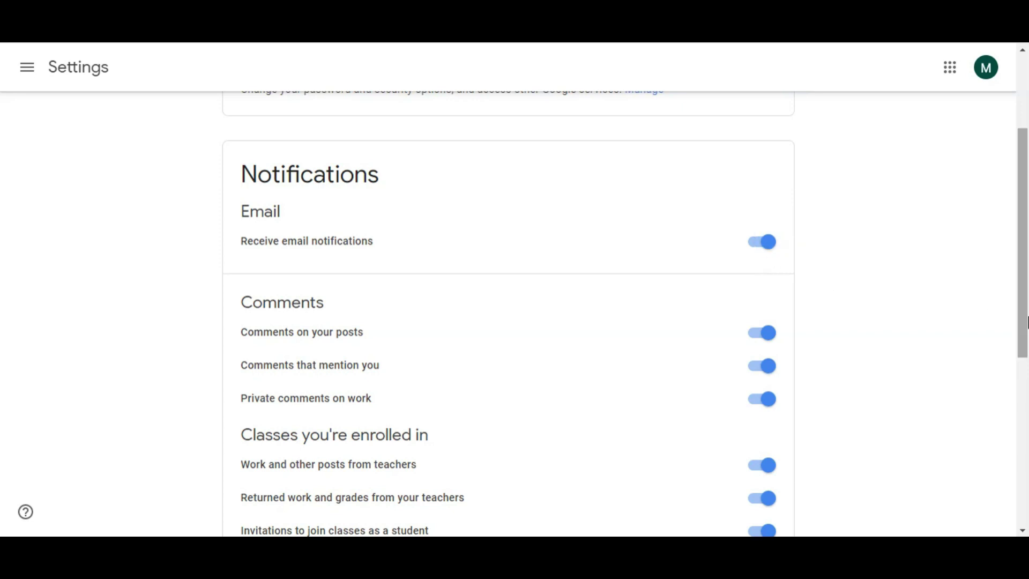
{"action": "scroll", "coordinate": [776, 334], "scroll_direction": "down", "scroll_amount": 2}
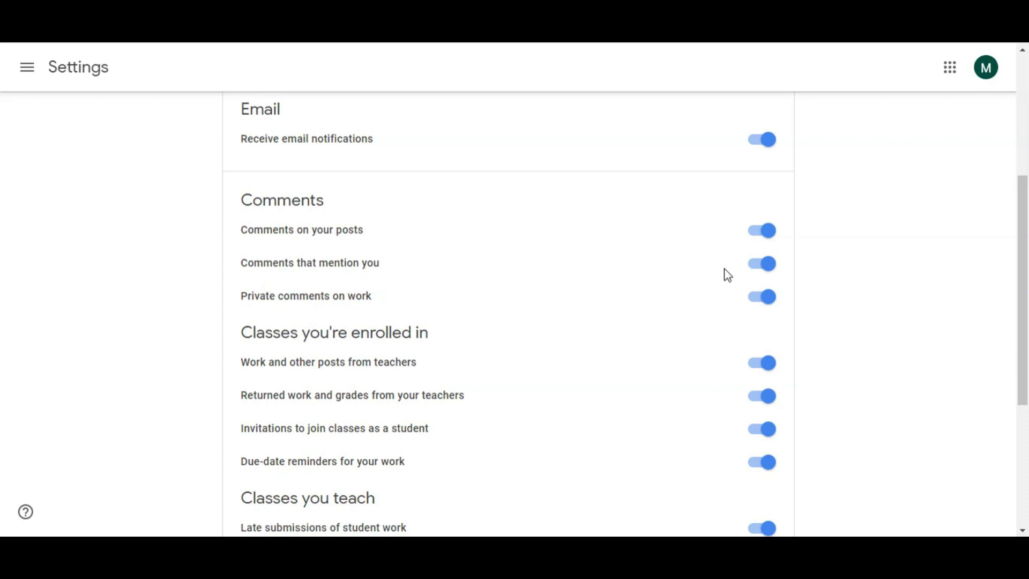
{"action": "left_click_drag", "start_coordinate": [1025, 341], "coordinate": [1028, 408]}
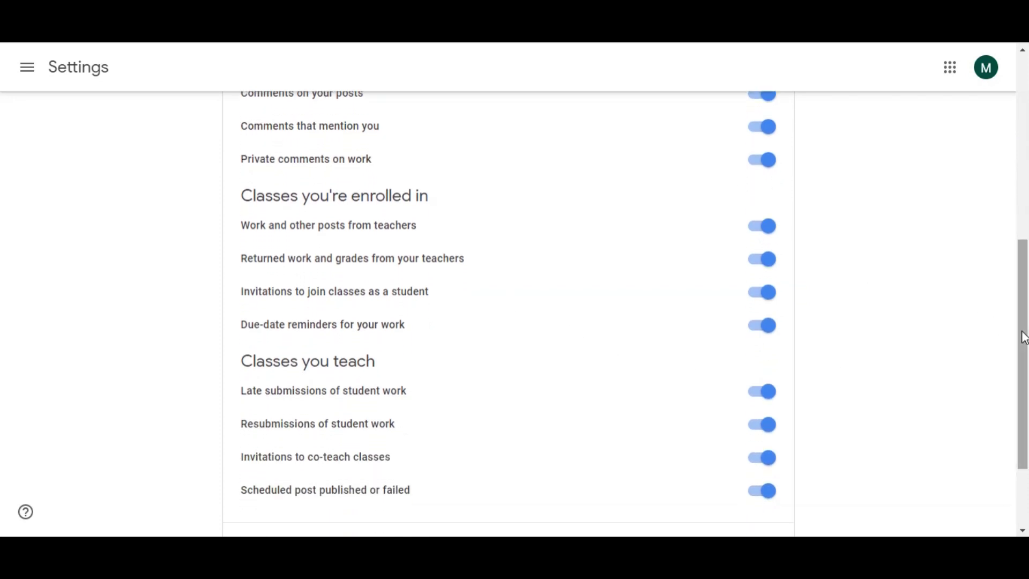
{"action": "left_click_drag", "start_coordinate": [1025, 337], "coordinate": [1025, 360]}
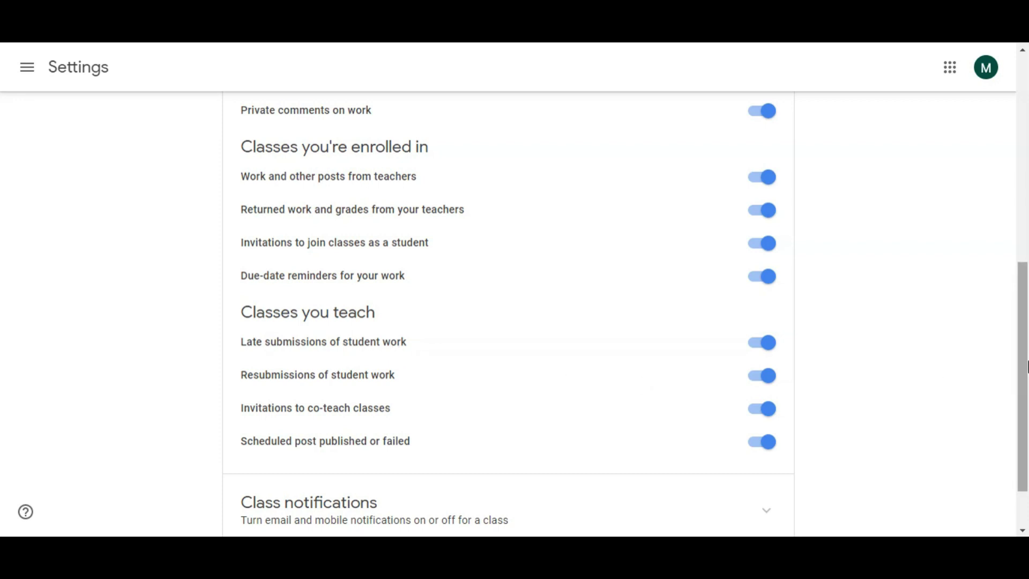
{"action": "left_click_drag", "start_coordinate": [1026, 361], "coordinate": [1026, 392]}
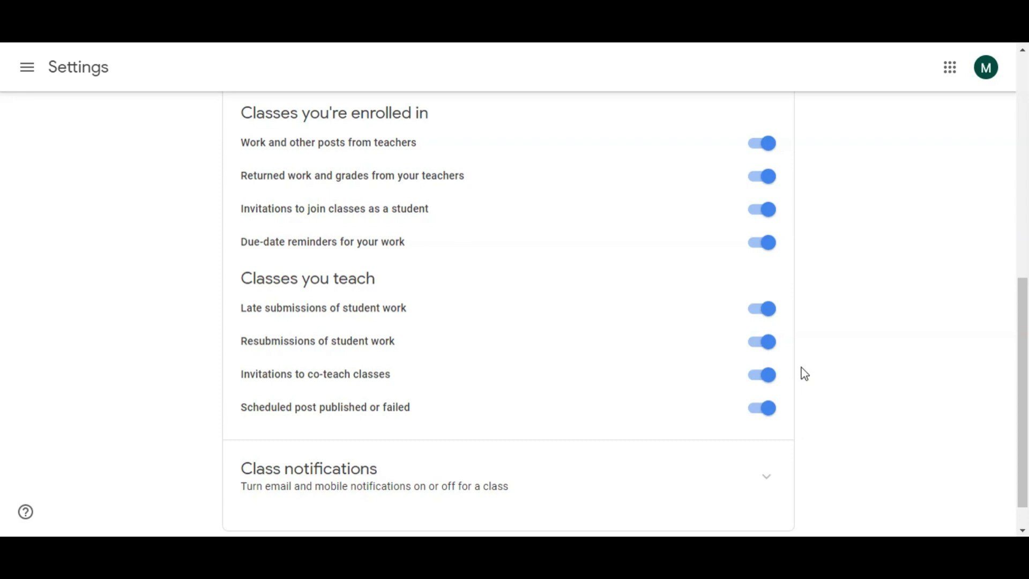
- Switch off the Late submissions and Resubmissions of student work notification toggles
{"action": "left_click", "coordinate": [767, 320]}
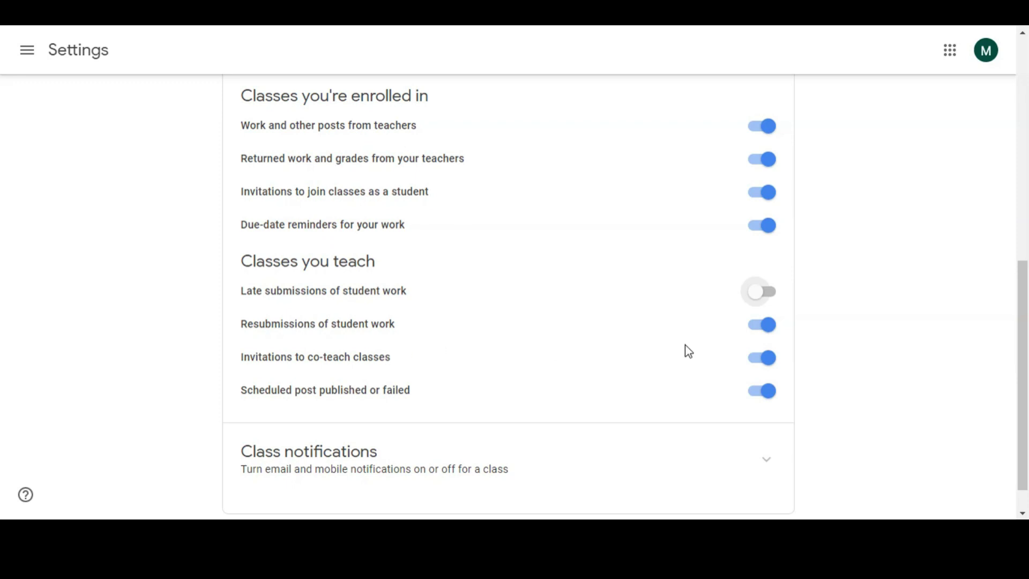
{"action": "left_click", "coordinate": [764, 331]}
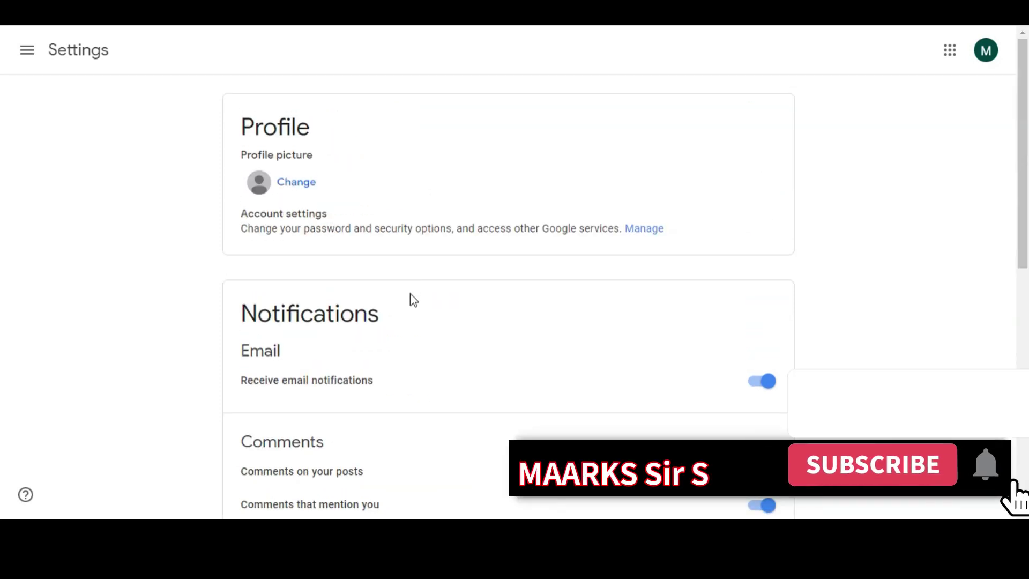
{"action": "scroll", "coordinate": [412, 303], "scroll_direction": "down", "scroll_amount": 6}
{"action": "scroll", "coordinate": [412, 303], "scroll_direction": "up", "scroll_amount": 6}
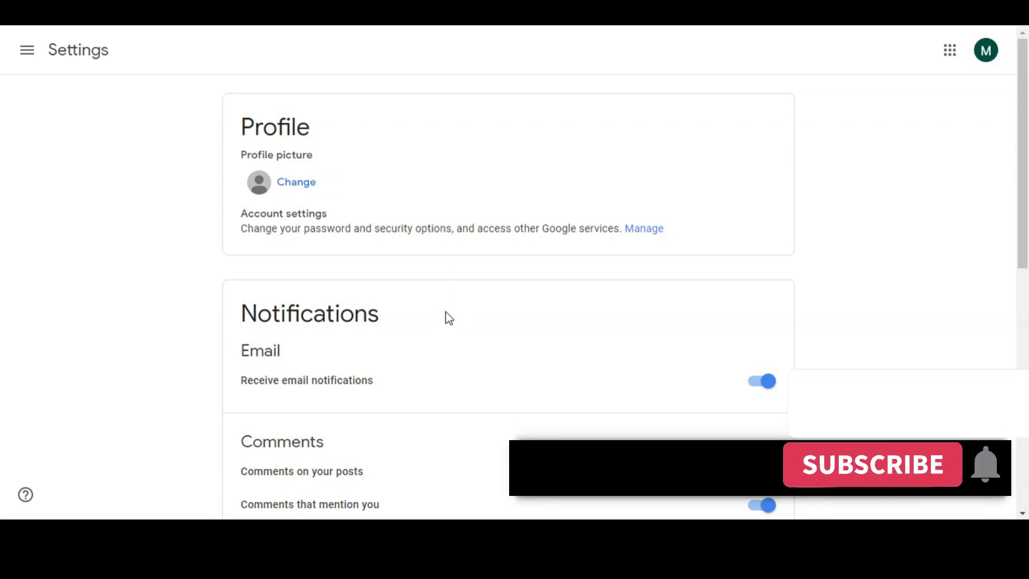
- Go back to the Classes page showing all the class cards
{"action": "scroll", "coordinate": [445, 312], "scroll_direction": "down", "scroll_amount": 6}
{"action": "scroll", "coordinate": [449, 319], "scroll_direction": "up", "scroll_amount": 6}
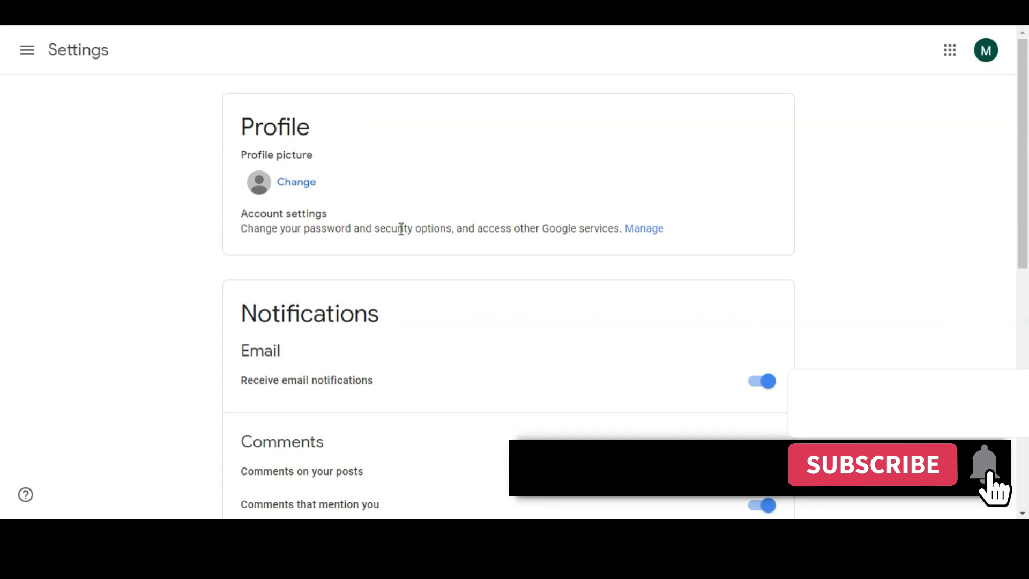
{"action": "left_click", "coordinate": [27, 50]}
{"action": "left_click", "coordinate": [31, 61]}
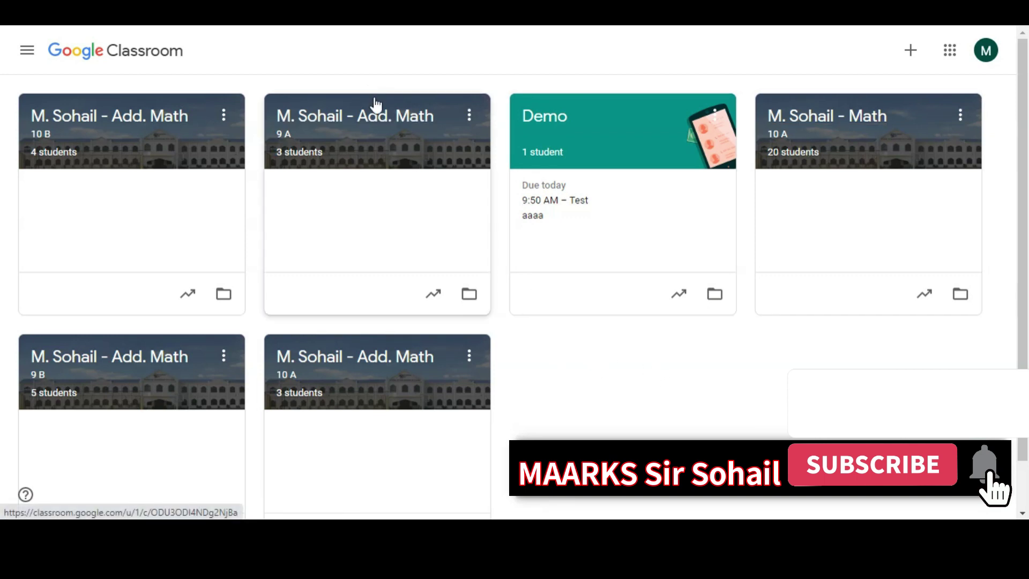
- Drag the cards into order: Add. Math 9 A, 9 B, 10 A, 10 B, Math 10 A, Demo
{"action": "left_click_drag", "start_coordinate": [375, 102], "coordinate": [197, 108]}
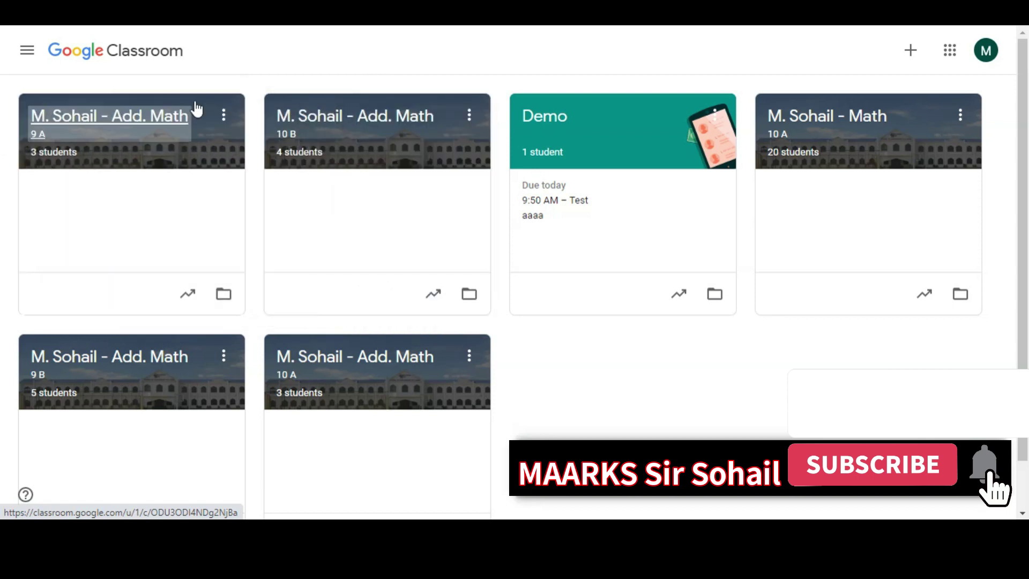
{"action": "left_click_drag", "start_coordinate": [152, 349], "coordinate": [391, 105]}
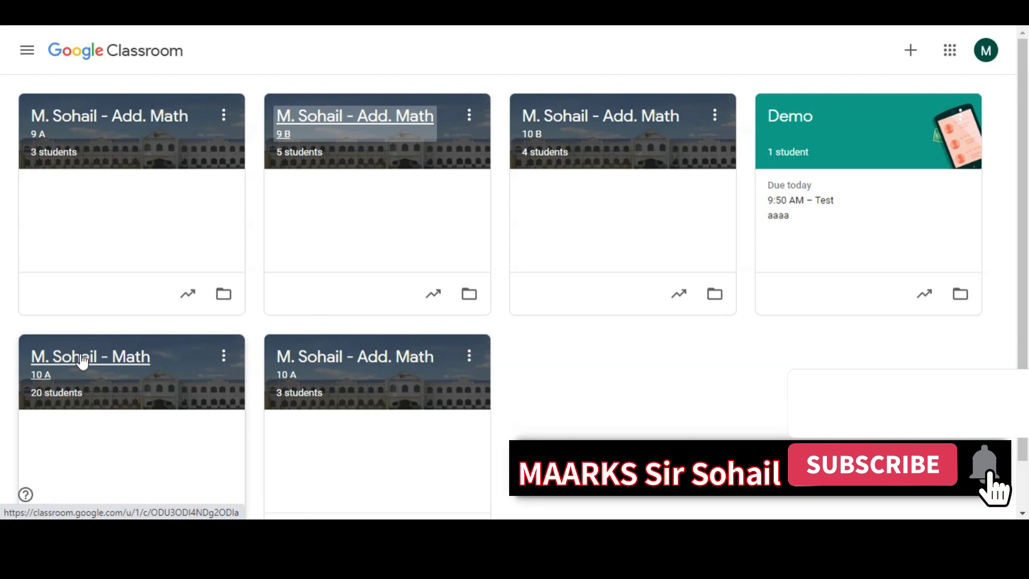
{"action": "left_click_drag", "start_coordinate": [86, 354], "coordinate": [110, 343]}
{"action": "left_click_drag", "start_coordinate": [306, 354], "coordinate": [570, 107]}
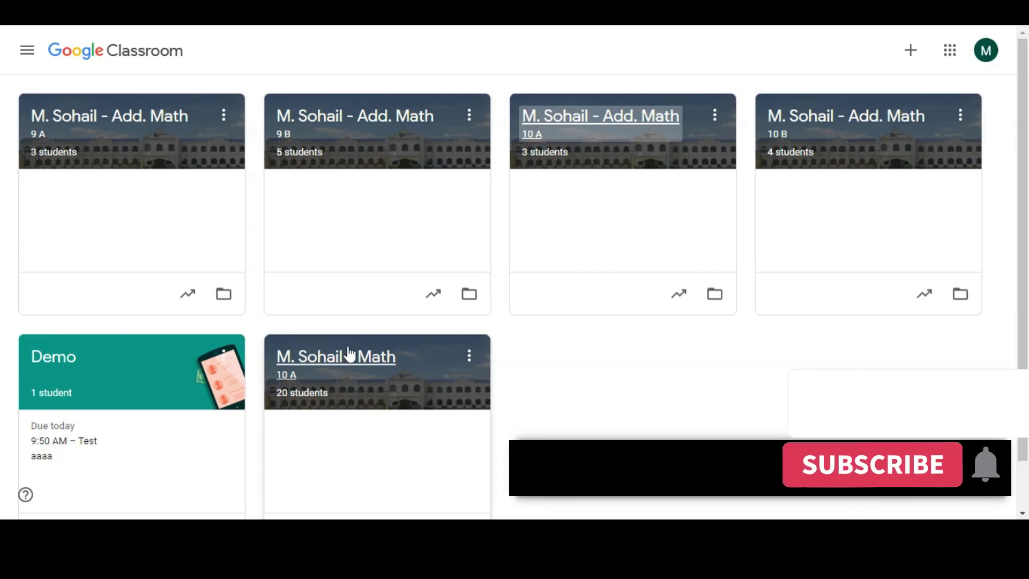
{"action": "left_click_drag", "start_coordinate": [349, 356], "coordinate": [211, 356]}
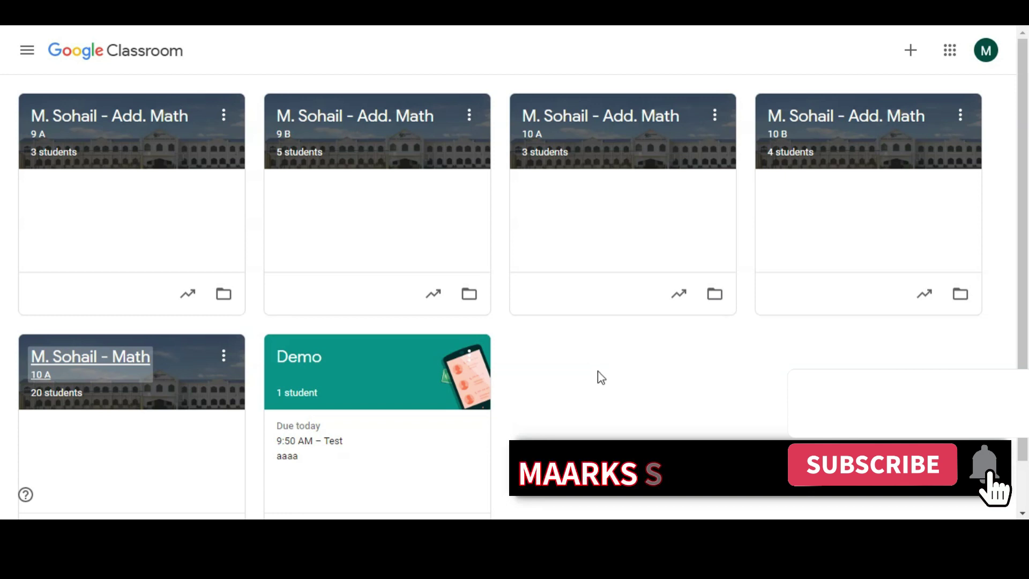
{"action": "left_click", "coordinate": [471, 295]}
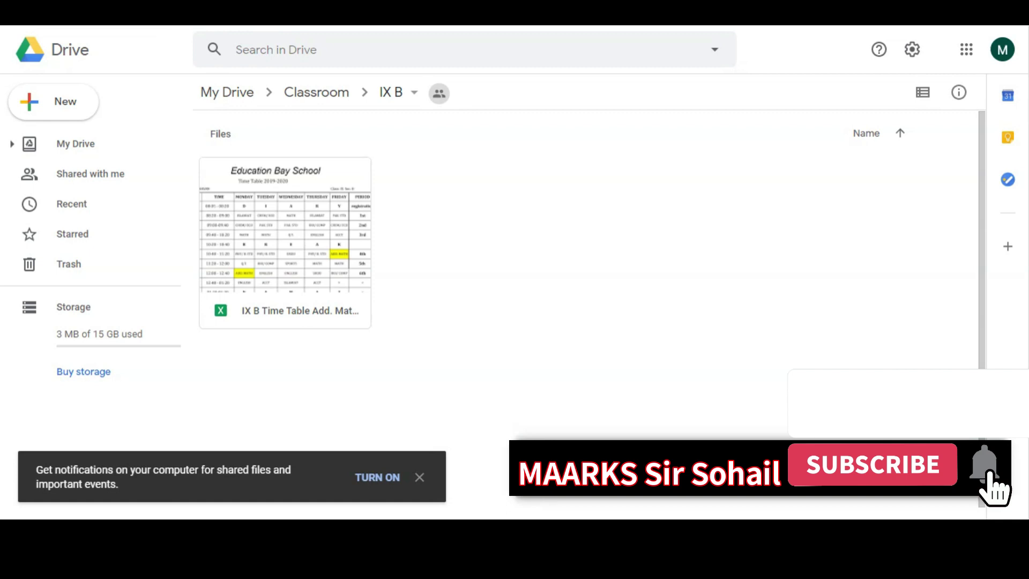
{"action": "key", "text": "ctrl+w"}
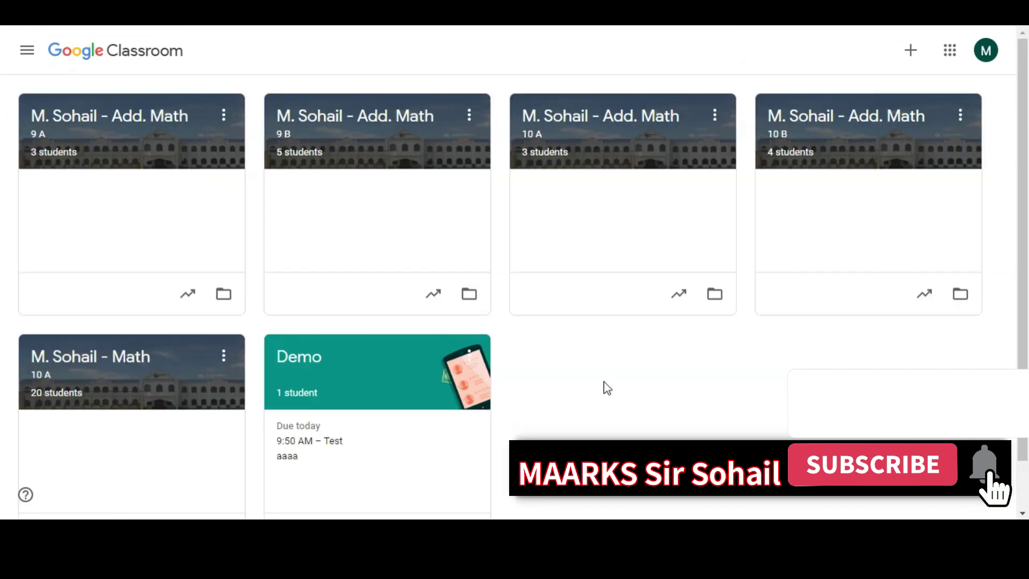
- In the Add. Math 9 A class, write the announcement 'WELCOME TO MY CLASS'
{"action": "left_click", "coordinate": [92, 115]}
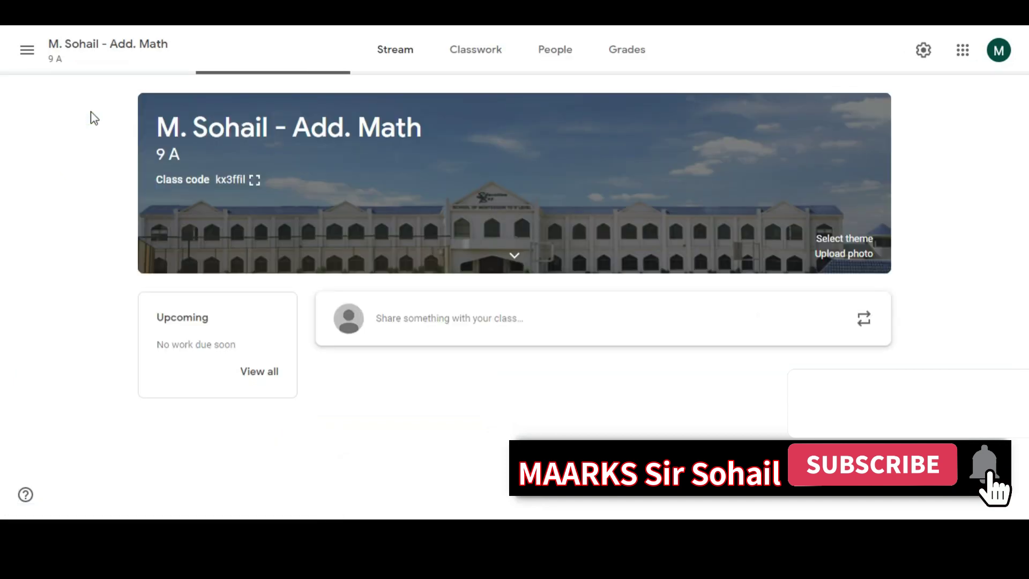
{"action": "left_click", "coordinate": [510, 323]}
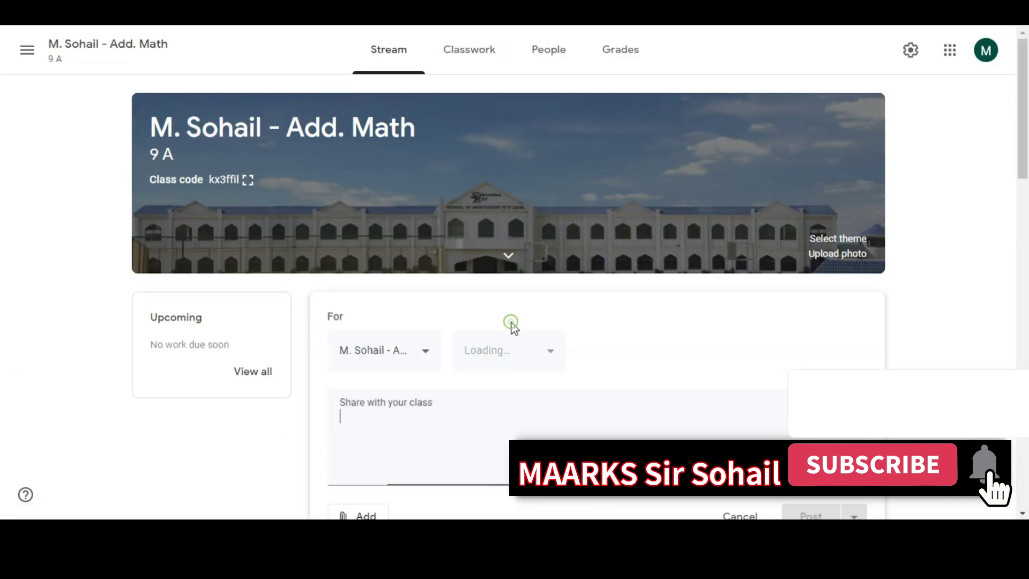
{"action": "type", "text": "WEL"}
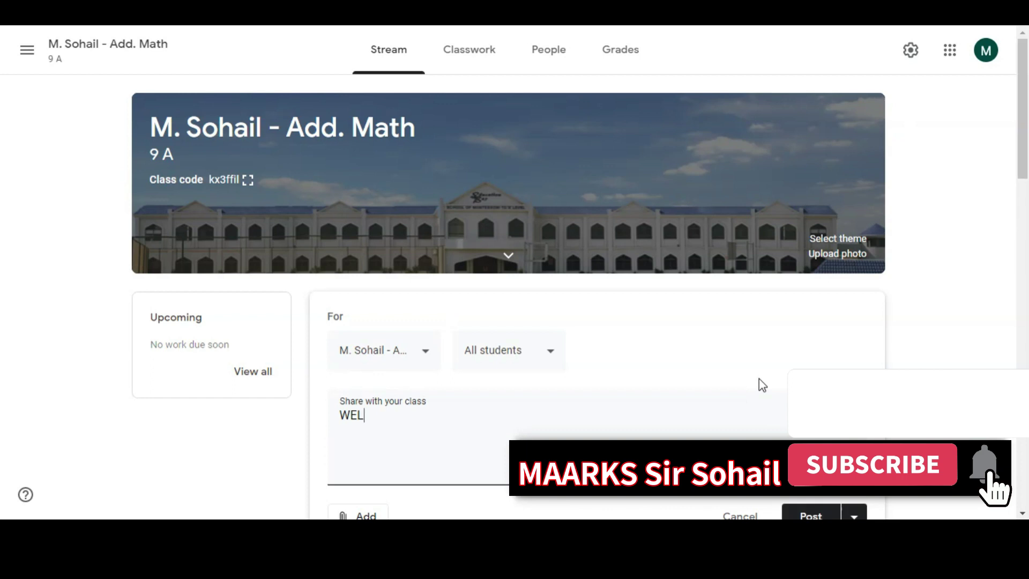
{"action": "type", "text": "COME TO MY CLASS"}
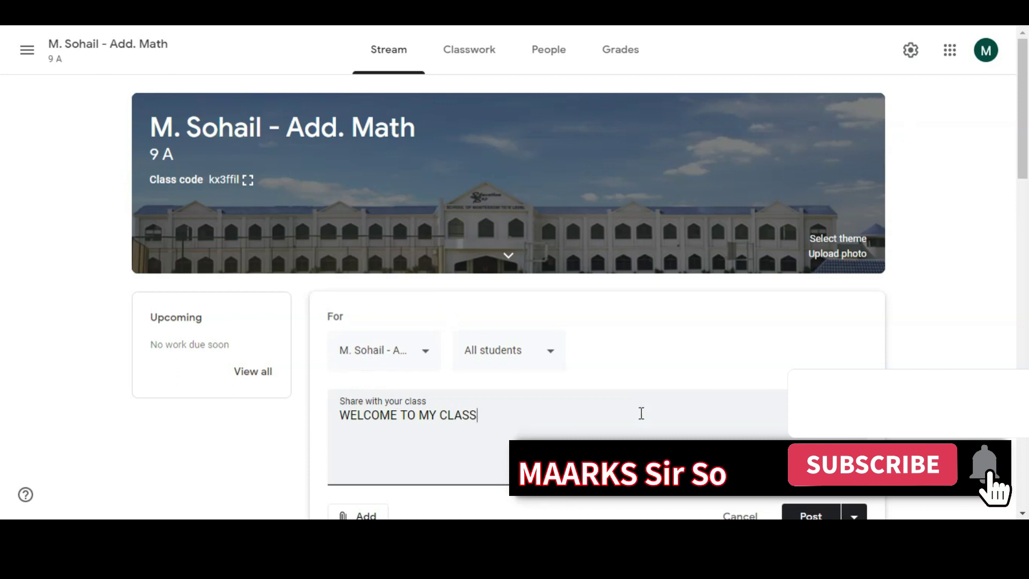
- Address the announcement to 9 B, 10 A, 10 B, Math 10 A and Demo, totalling 6 classes
{"action": "left_click", "coordinate": [427, 362]}
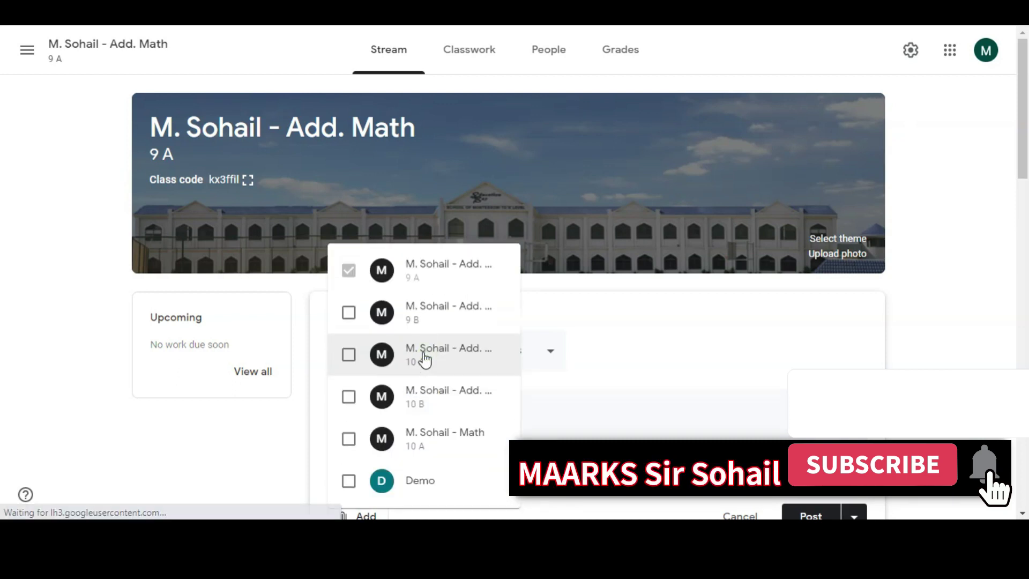
{"action": "left_click", "coordinate": [348, 312]}
{"action": "left_click", "coordinate": [349, 354]}
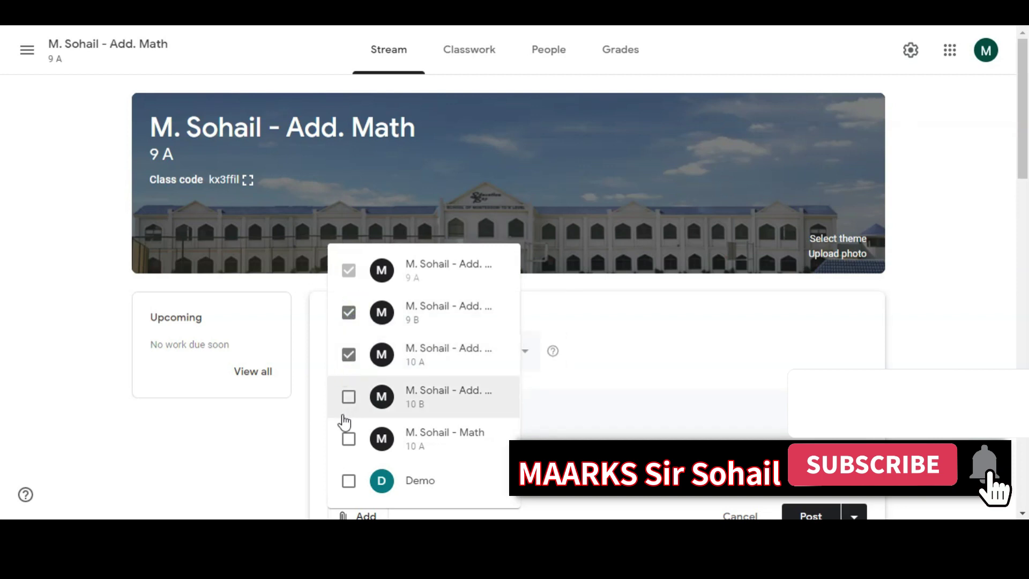
{"action": "left_click", "coordinate": [348, 396]}
{"action": "left_click", "coordinate": [348, 438]}
{"action": "left_click", "coordinate": [348, 480]}
{"action": "left_click", "coordinate": [786, 396]}
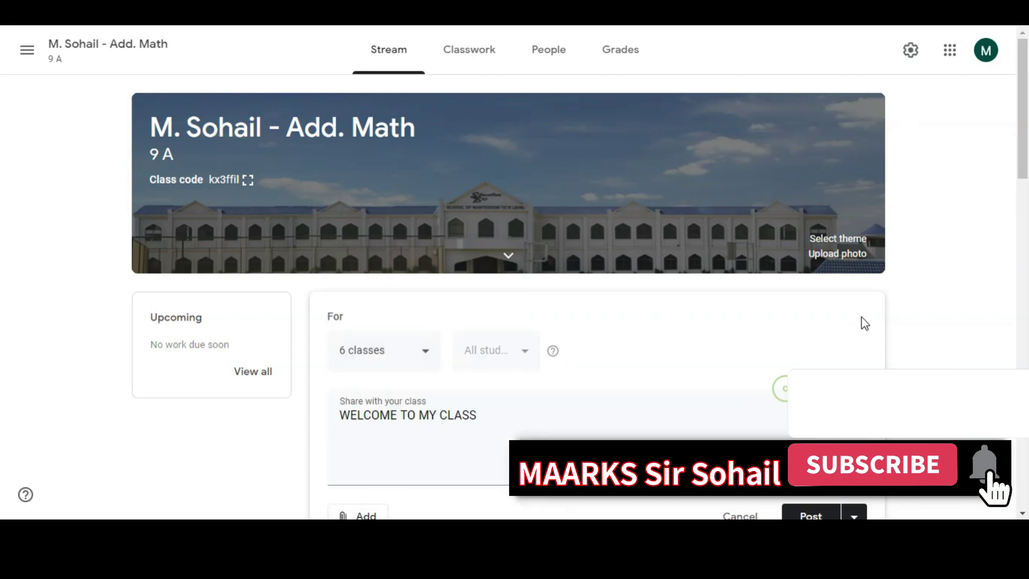
{"action": "scroll", "coordinate": [861, 317], "scroll_direction": "down", "scroll_amount": 3}
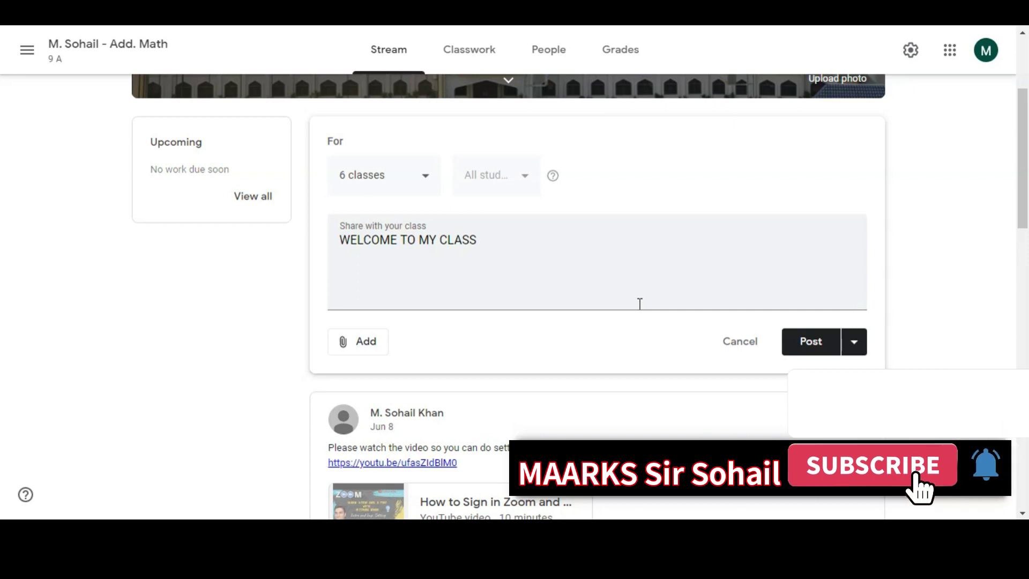
- Leave for the Classes page and discard the unsent announcement draft
{"action": "scroll", "coordinate": [332, 177], "scroll_direction": "up", "scroll_amount": 3}
{"action": "left_click", "coordinate": [27, 50]}
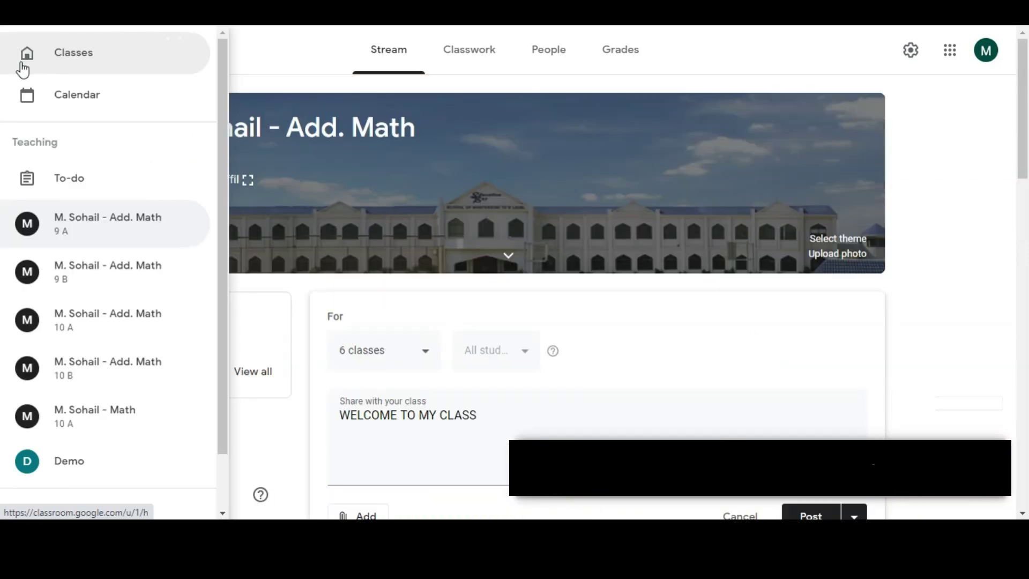
{"action": "left_click", "coordinate": [23, 62]}
{"action": "left_click", "coordinate": [592, 311]}
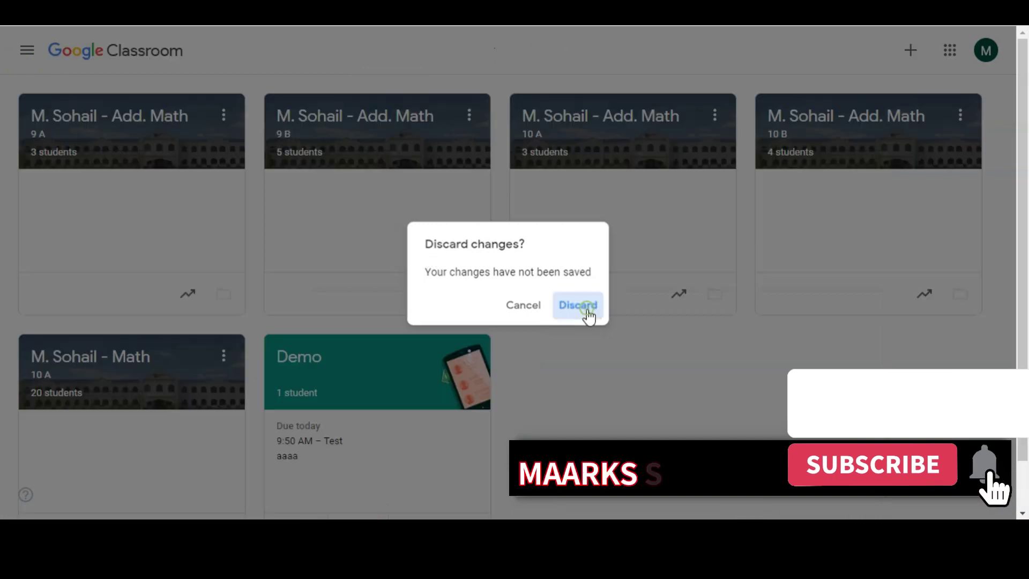